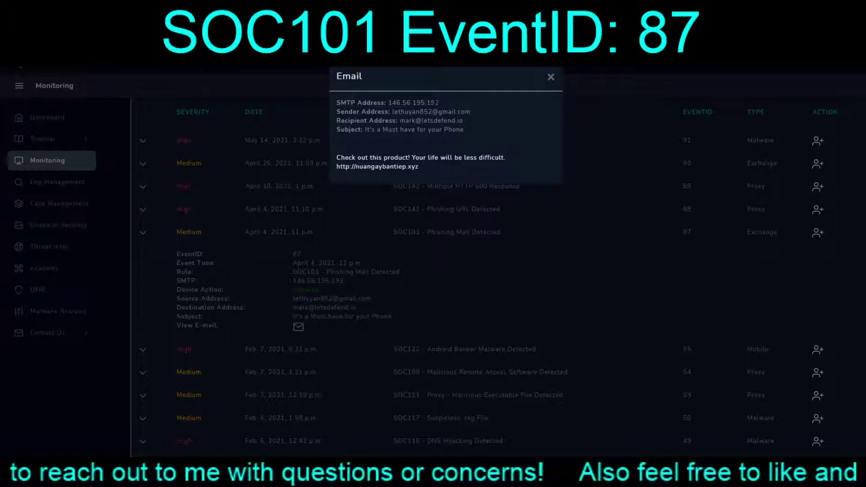
# Select the sender's SMTP IP address 146.56.195.192 in the email for lookup.
pyautogui.moveTo(388, 102); pyautogui.dragTo(439, 102)
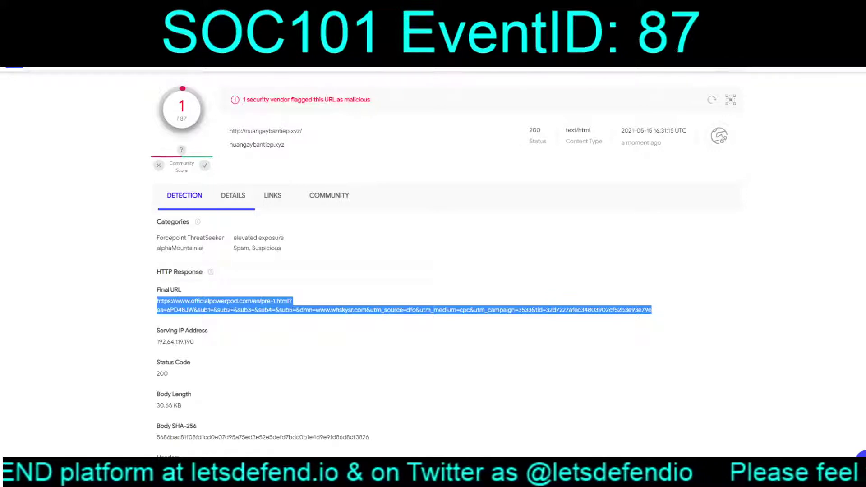
# Review the vendor verdicts for the nuangaybantiep.xyz link, then return to its HTTP response details.
pyautogui.click(184, 196)
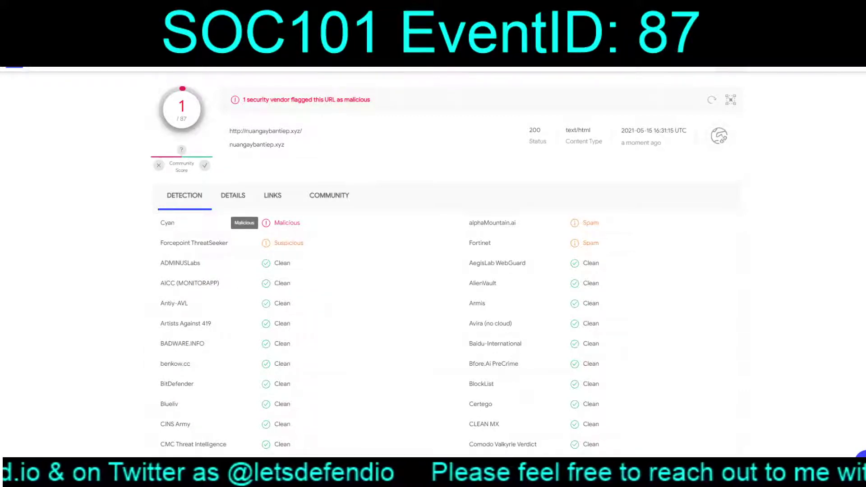
pyautogui.click(233, 195)
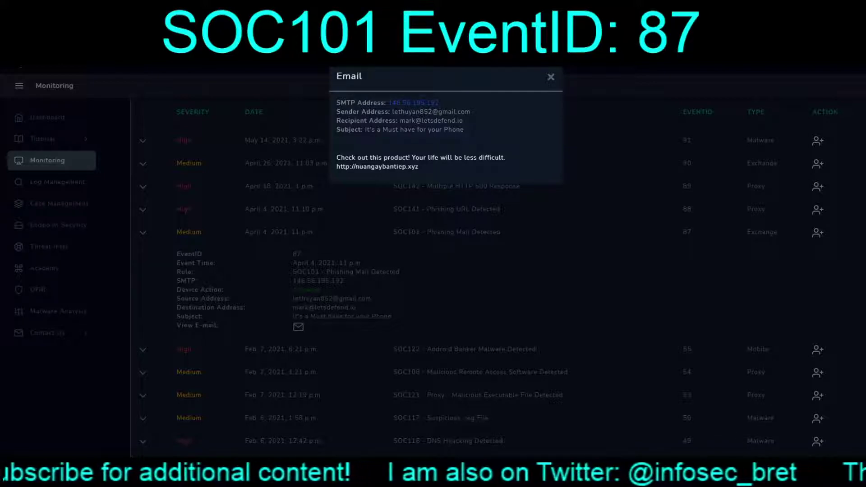
# Close the email preview and confirm taking ownership of alert 87.
pyautogui.click(551, 77)
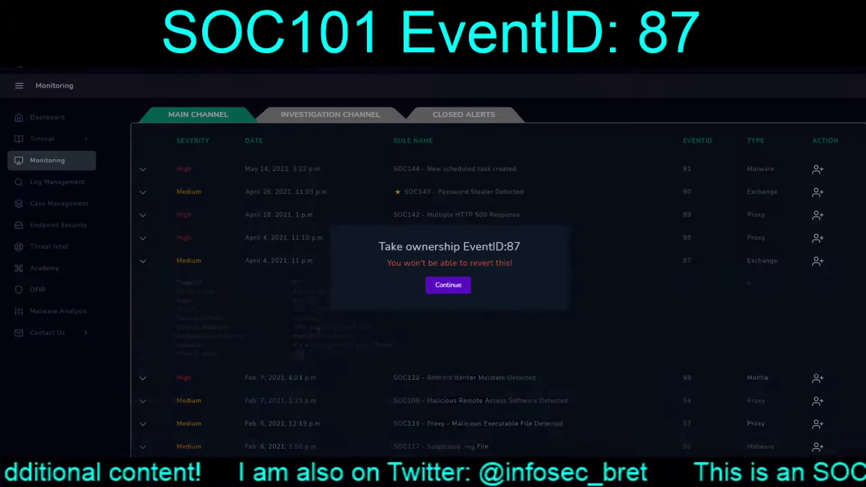
pyautogui.press('Return')
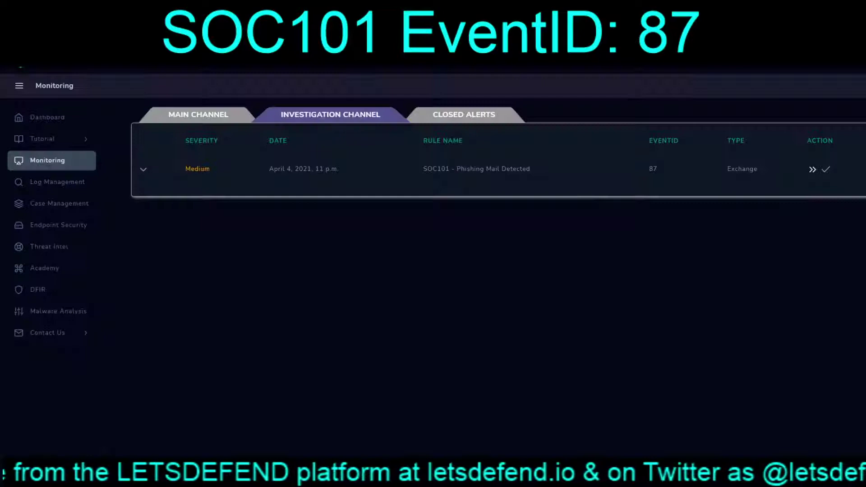
# Close alert 87 as False Positive, noting the spoofed China IP sender and spam .xyz domain.
pyautogui.click(826, 170)
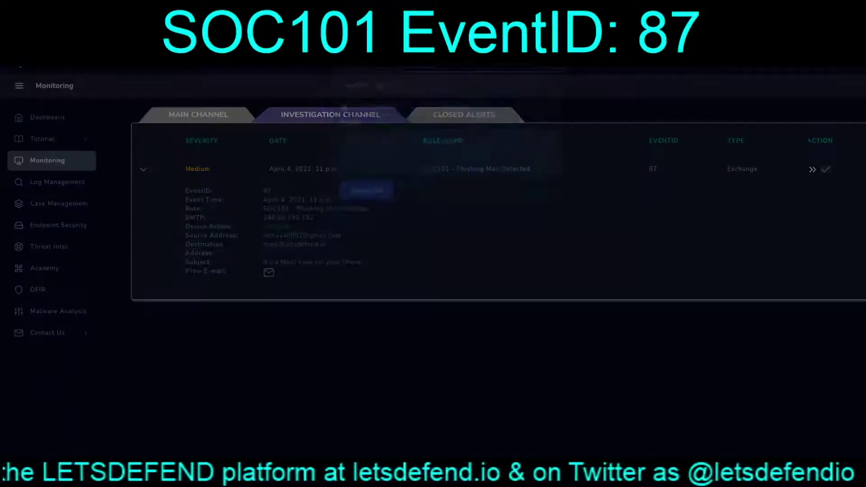
pyautogui.click(411, 127)
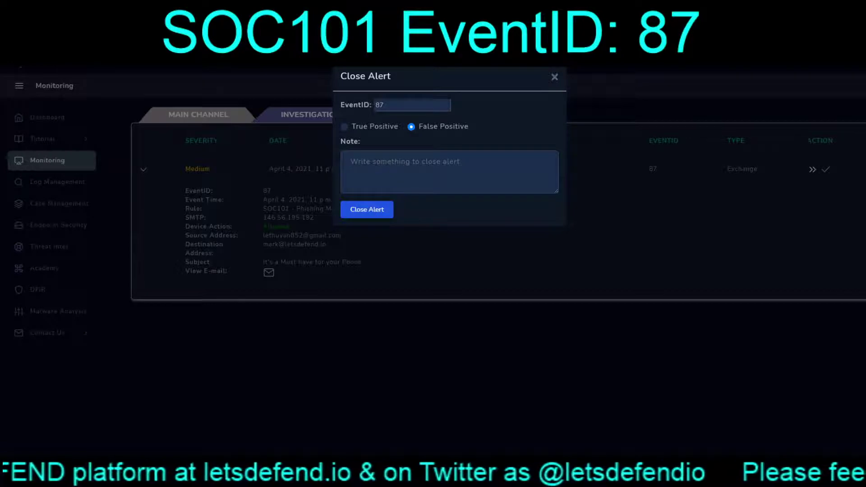
pyautogui.write('N')
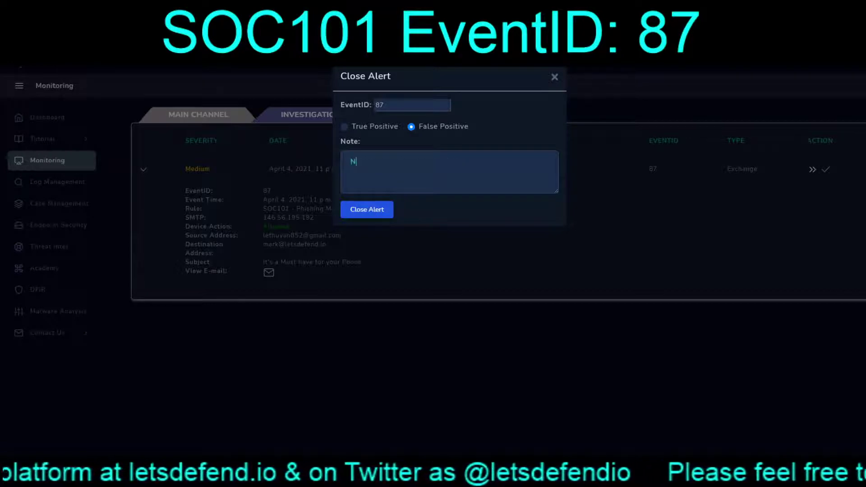
pyautogui.write('o malicious ')
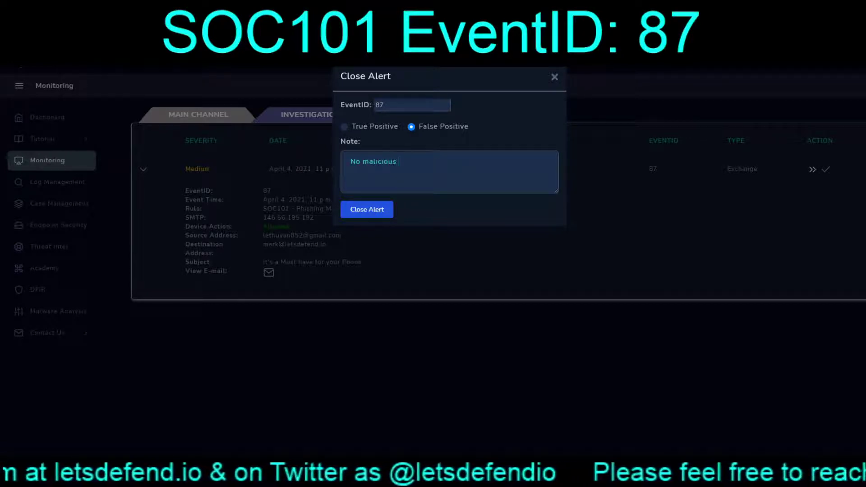
pyautogui.write('ind')
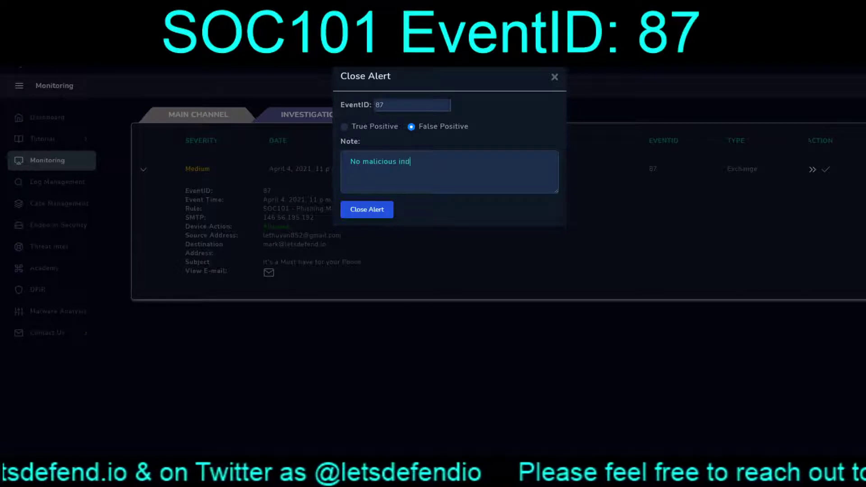
pyautogui.write('icator')
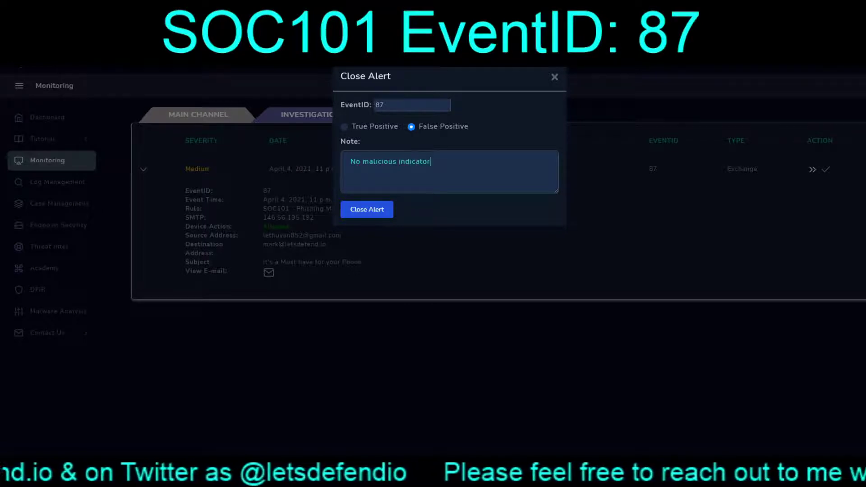
pyautogui.write('s')
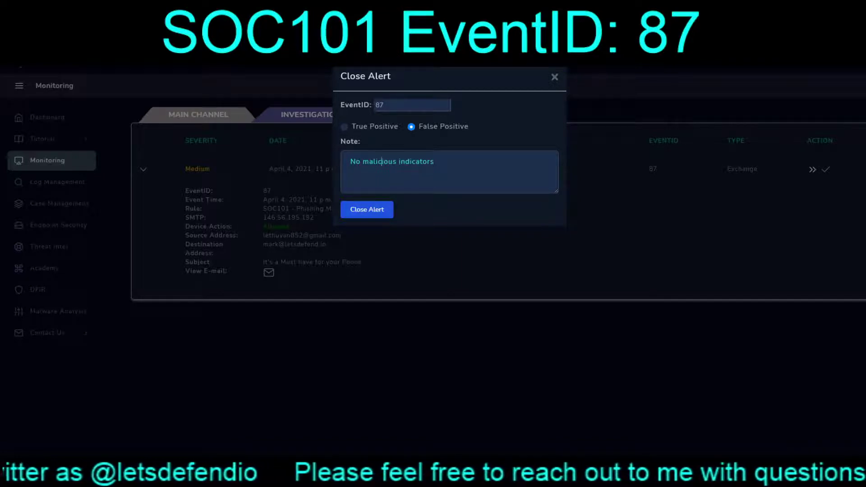
pyautogui.hotkey('ctrl', 'shift', 'Left')
pyautogui.hotkey('ctrl', 'shift', 'Left')
pyautogui.hotkey('ctrl', 'shift', 'Left')
pyautogui.press('End')
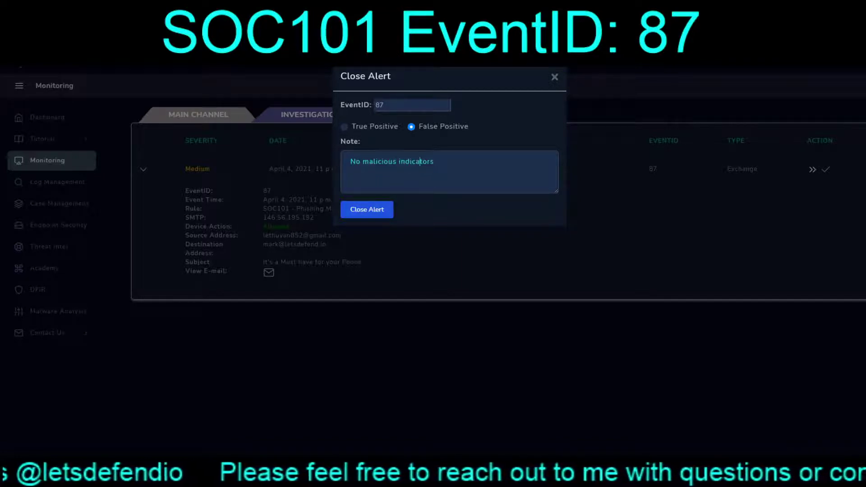
pyautogui.hotkey('ctrl', 'shift', 'Left')
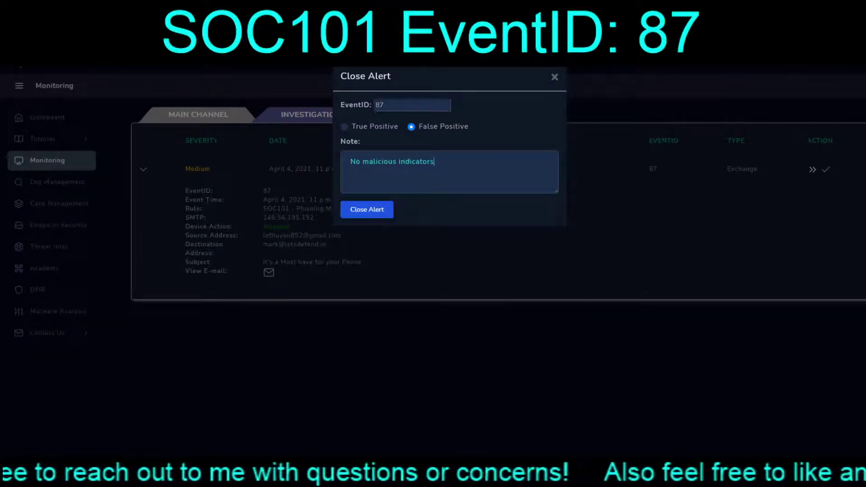
pyautogui.write(', se')
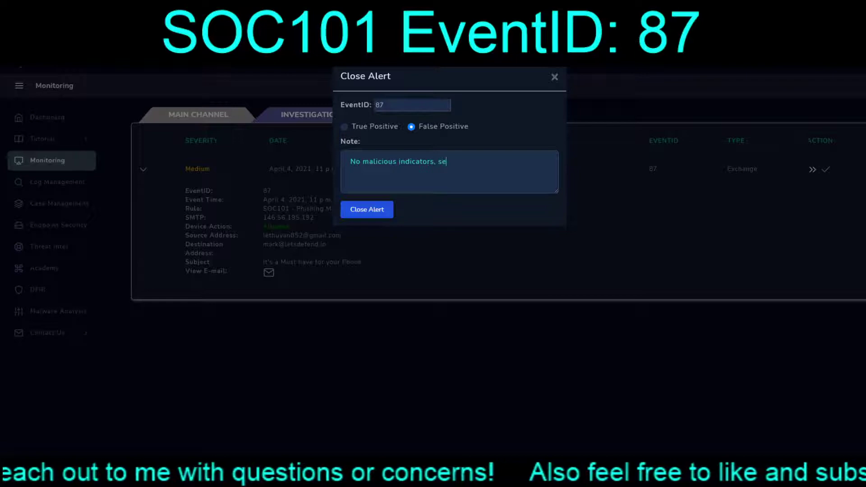
pyautogui.write('nder a')
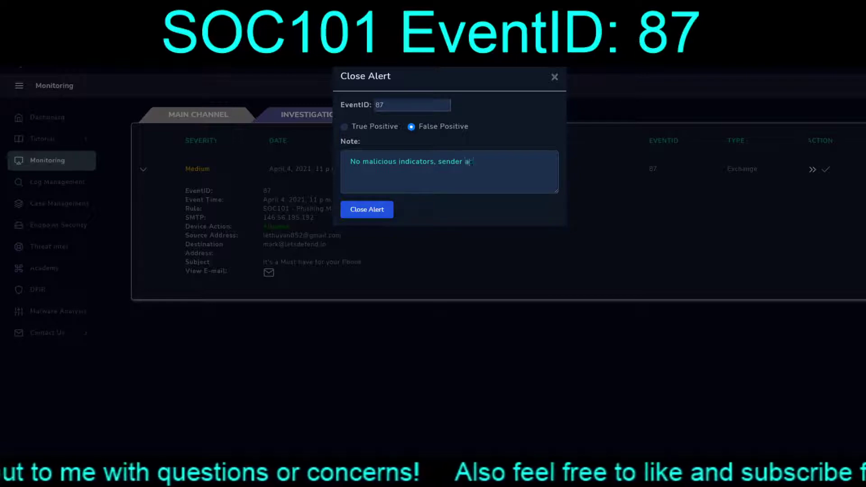
pyautogui.write('ddress is tpo')
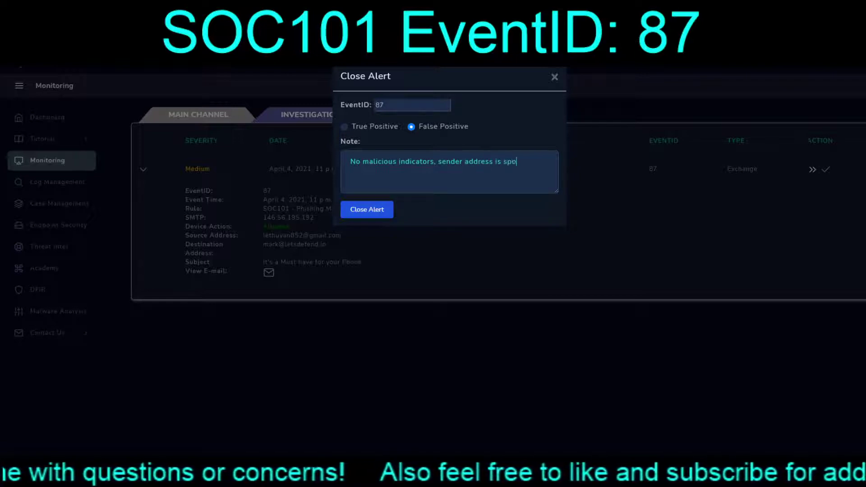
pyautogui.write('ofed f')
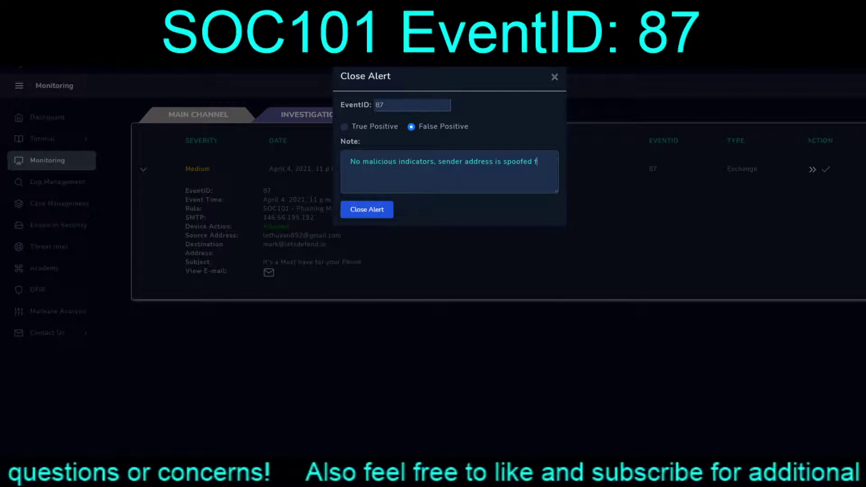
pyautogui.write('rom an Chi')
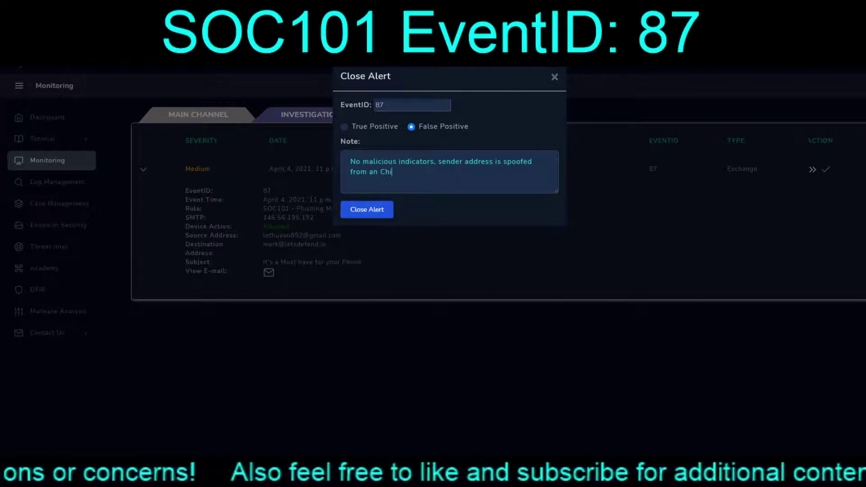
pyautogui.write('na ')
pyautogui.write('IP')
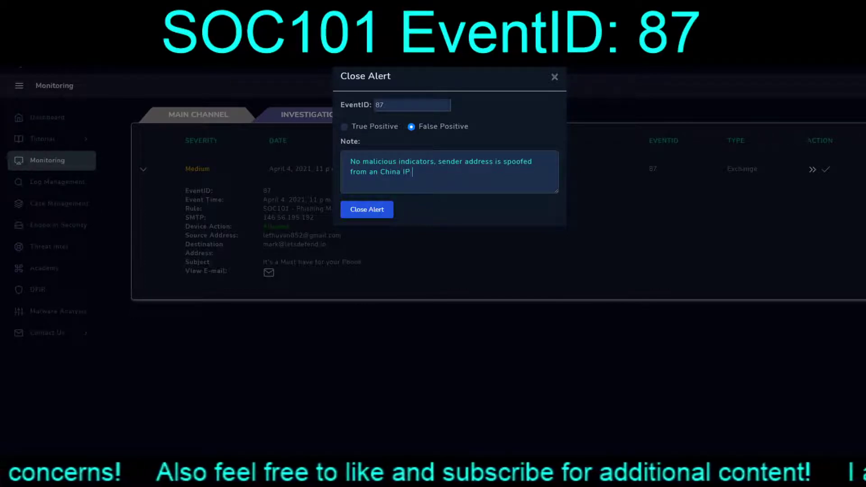
pyautogui.write(' (not')
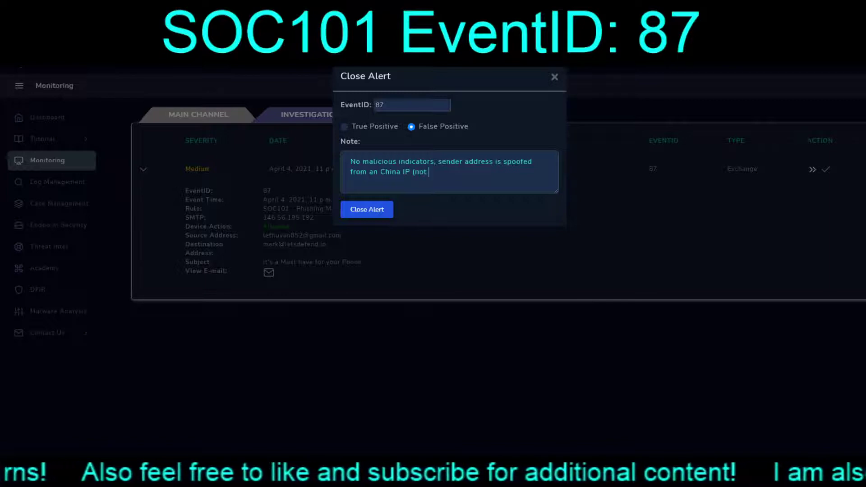
pyautogui.write(' Google)')
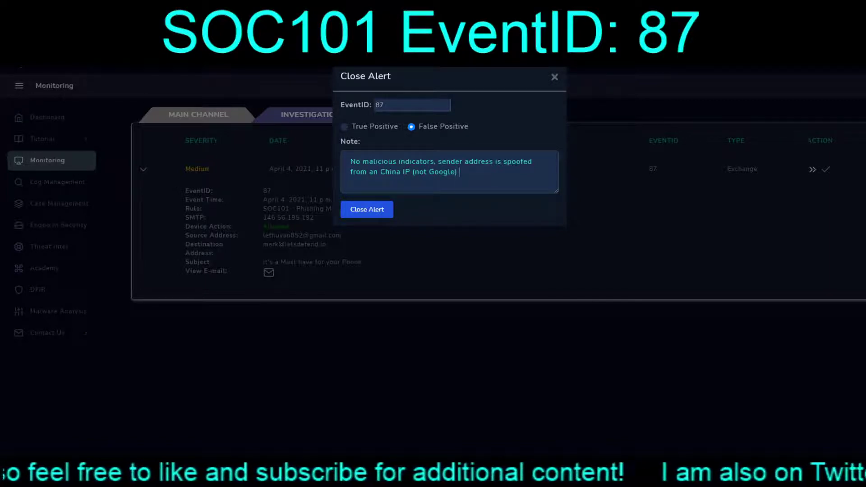
pyautogui.write('and link was')
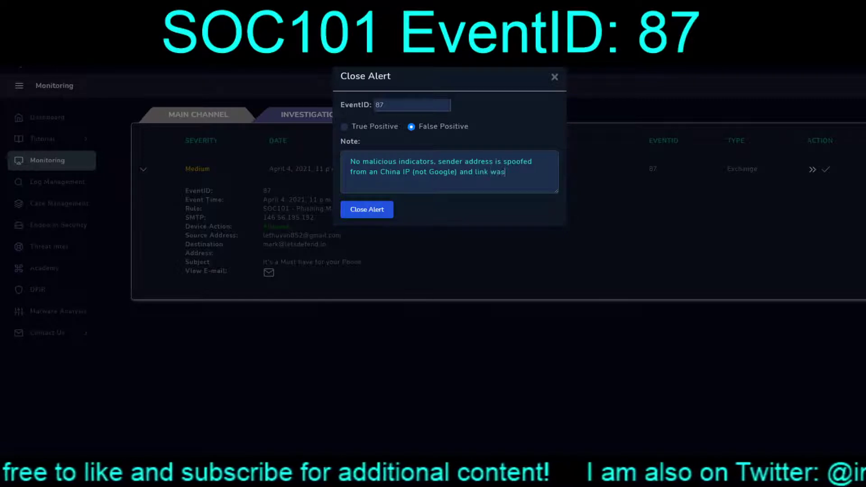
pyautogui.write(' to i')
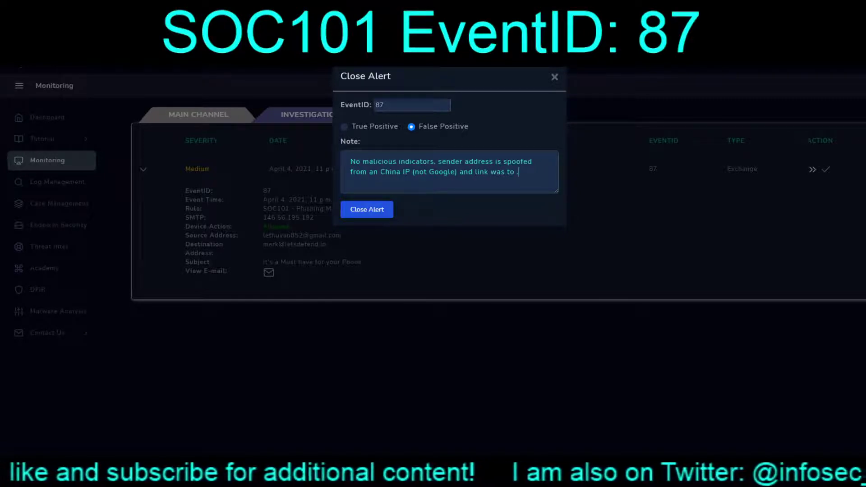
pyautogui.write('xyz domain ')
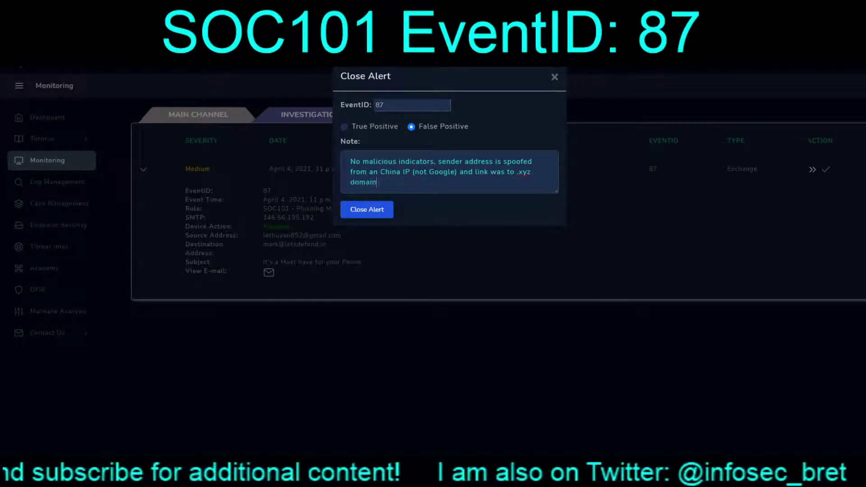
pyautogui.write('(SPAM')
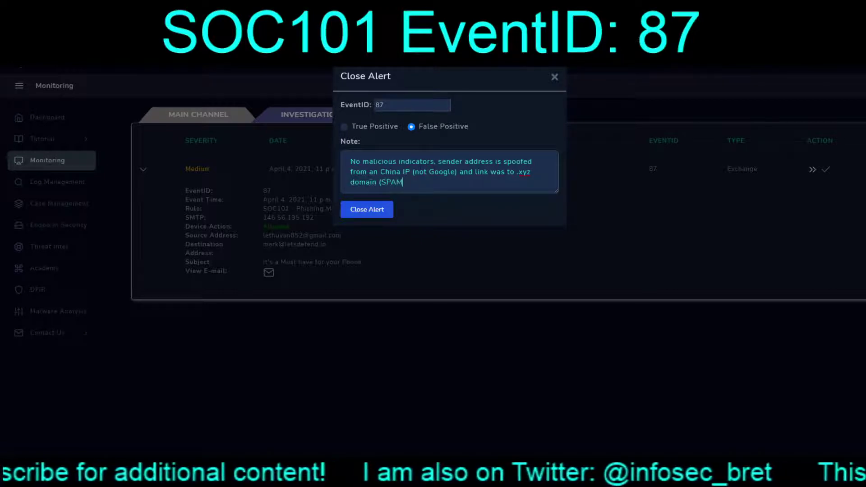
pyautogui.write(')')
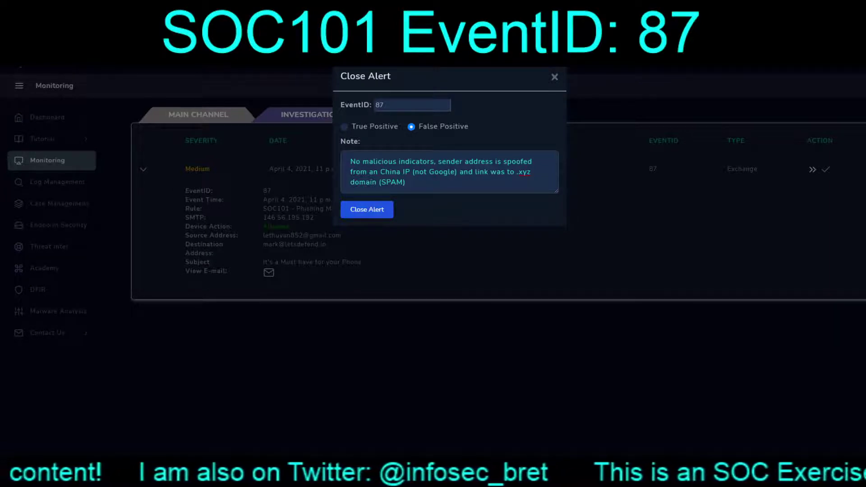
pyautogui.press('Tab')
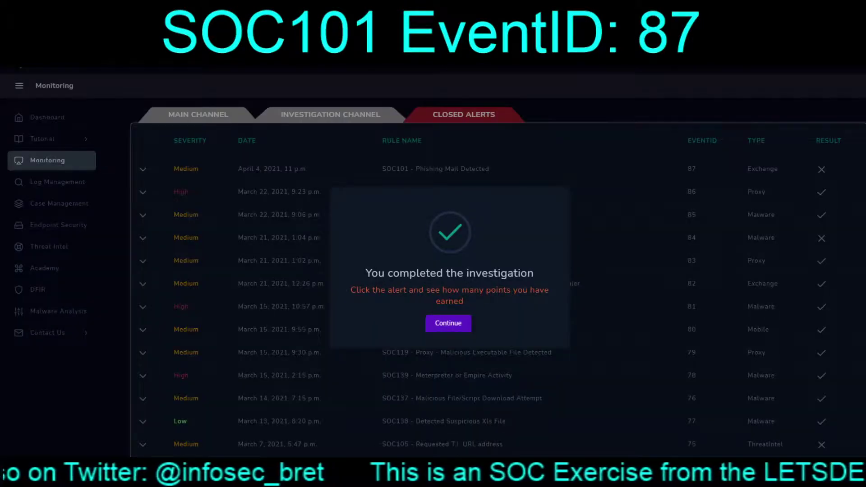
# Dismiss the 'You completed the investigation' notice.
pyautogui.press('Return')
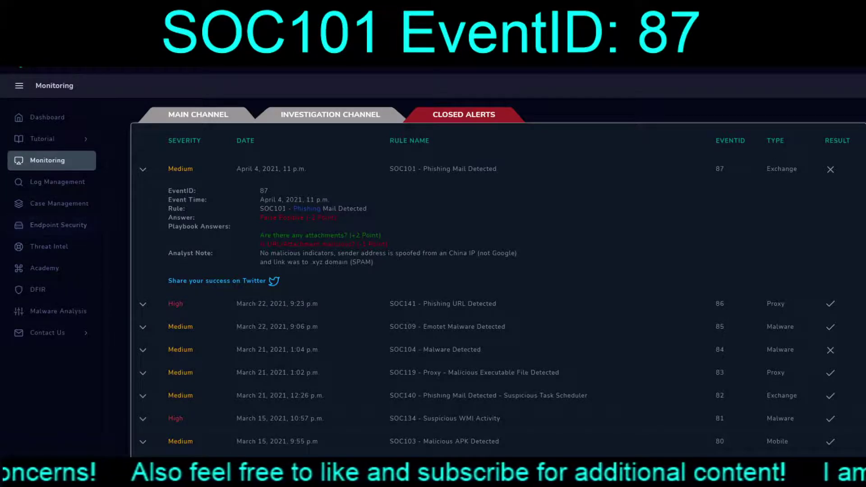
# Filter Endpoint Security hosts by 'mark' and expand the TEST, MarkPRD and MarksPhone details.
pyautogui.click(58, 225)
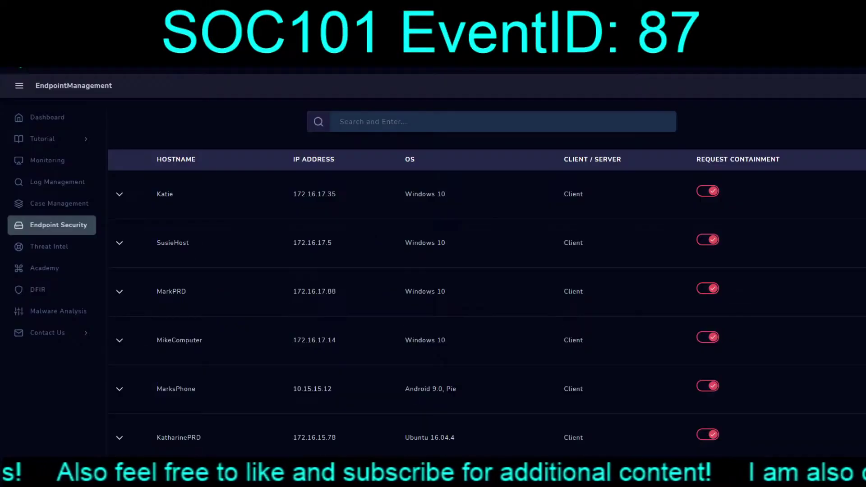
pyautogui.write('mark')
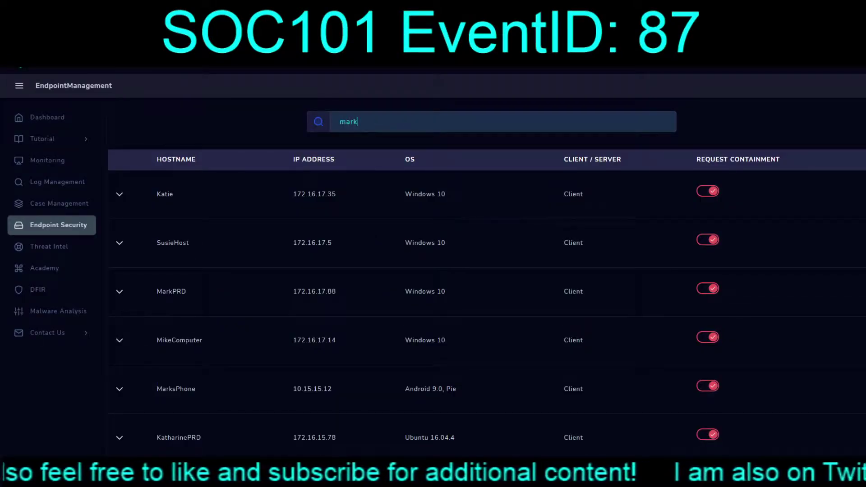
pyautogui.press('Return')
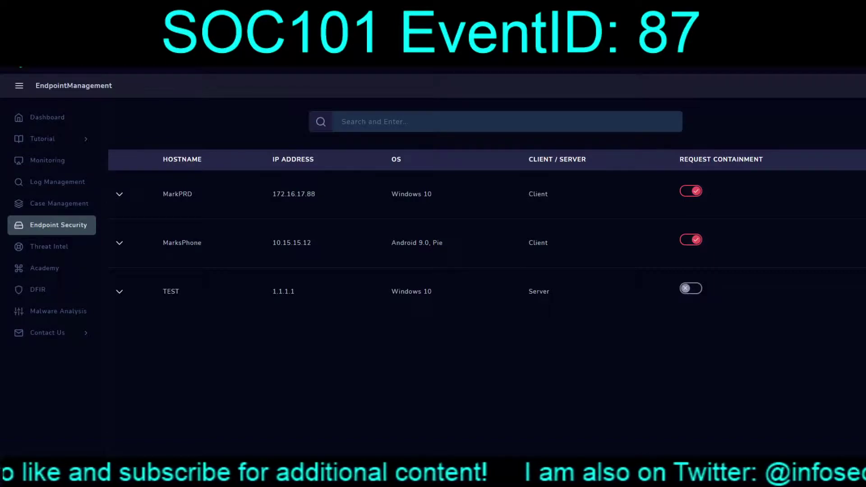
pyautogui.click(120, 292)
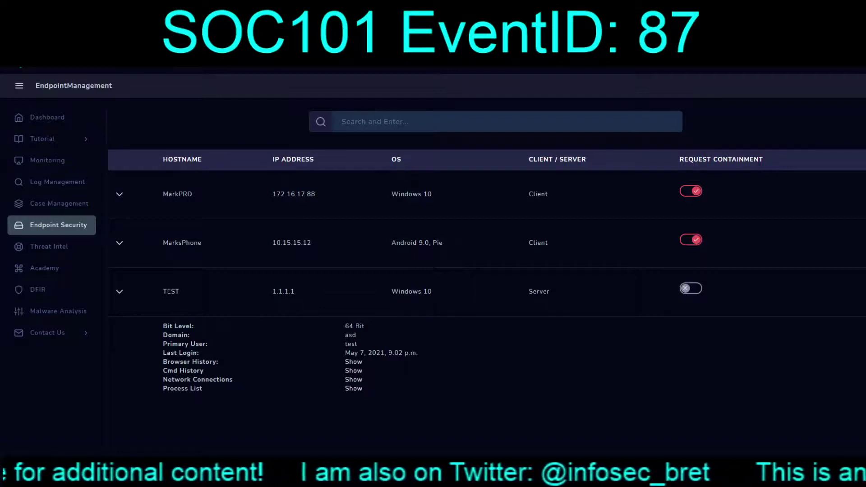
pyautogui.click(119, 291)
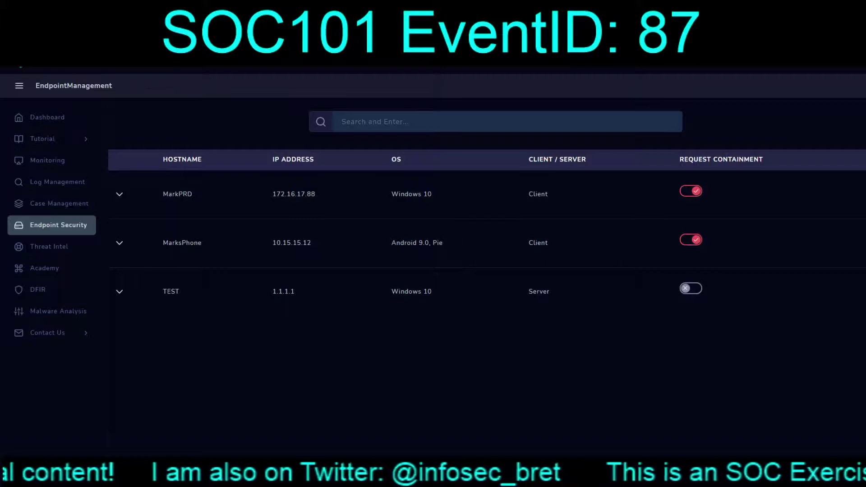
pyautogui.click(119, 194)
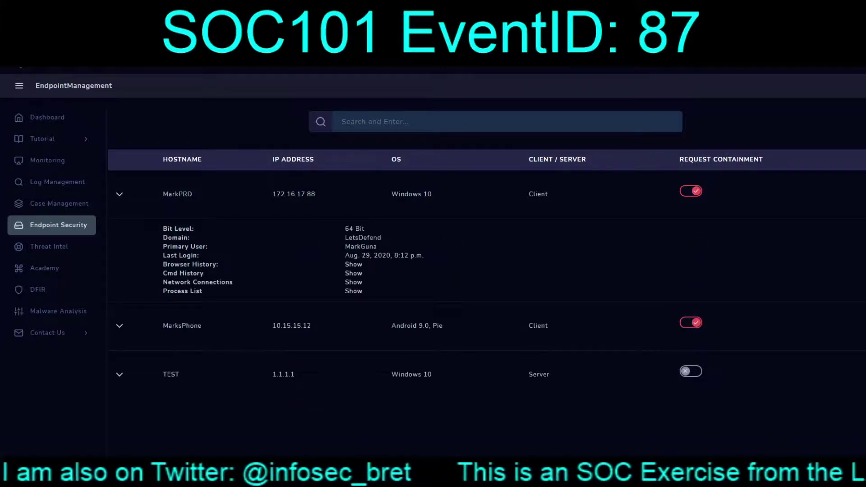
pyautogui.click(119, 326)
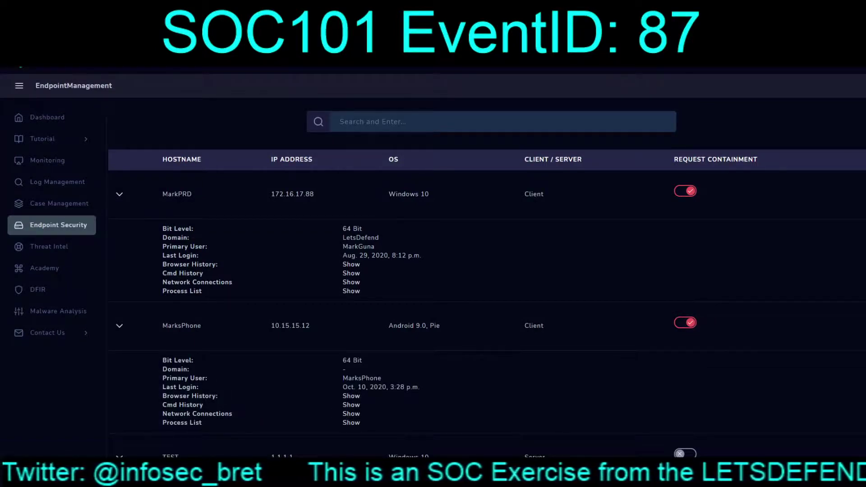
# Check the host's process, network and command histories, then select MarkPRD's IP 172.16.17.88.
pyautogui.click(351, 291)
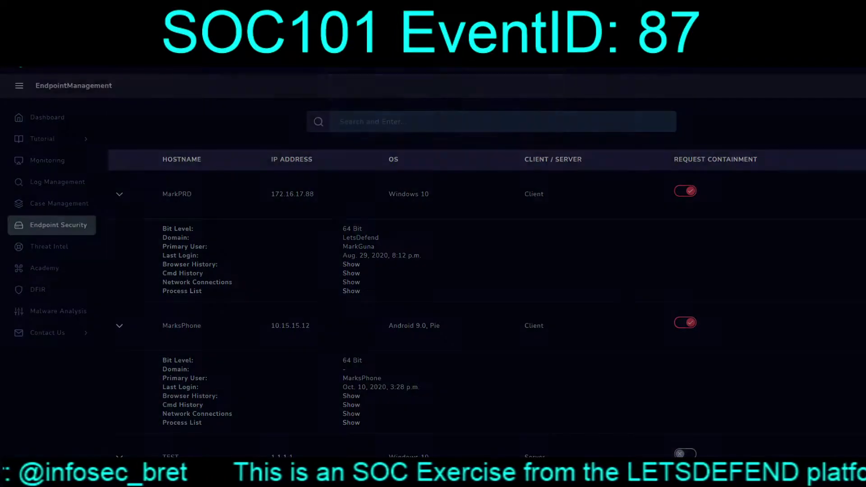
pyautogui.click(536, 136)
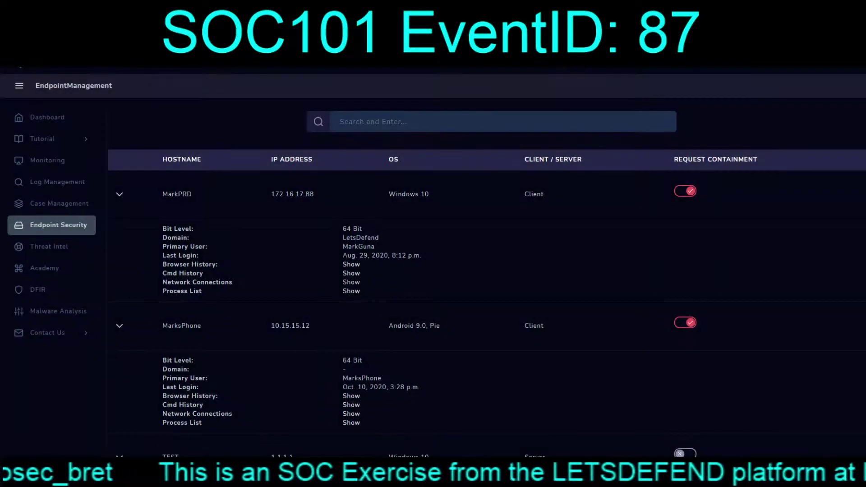
pyautogui.click(352, 282)
pyautogui.click(536, 137)
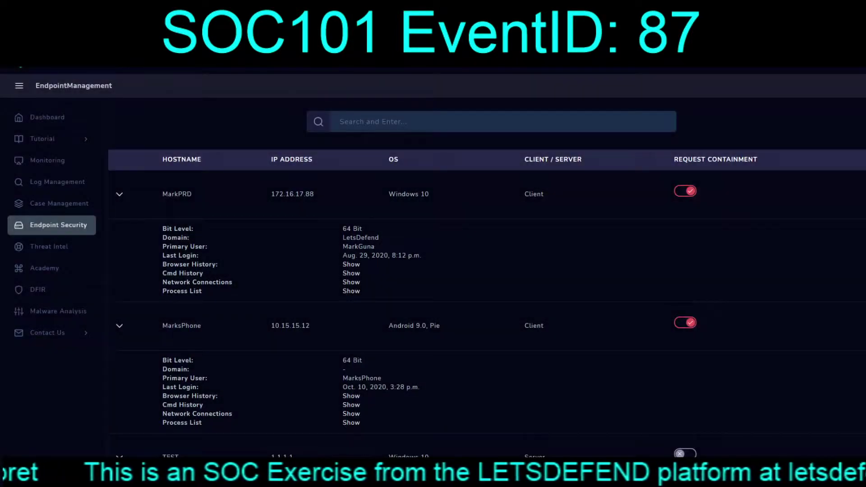
pyautogui.click(351, 273)
pyautogui.click(537, 137)
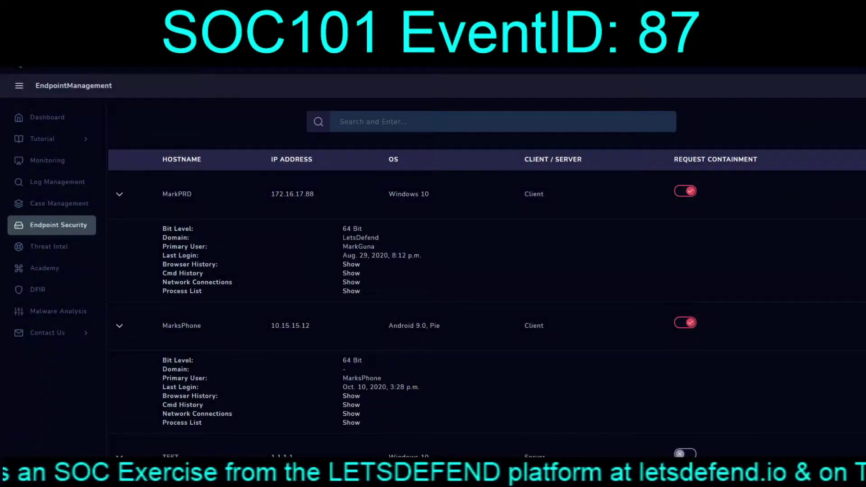
pyautogui.moveTo(314, 194); pyautogui.dragTo(272, 193)
pyautogui.hotkey('ctrl', 'c')
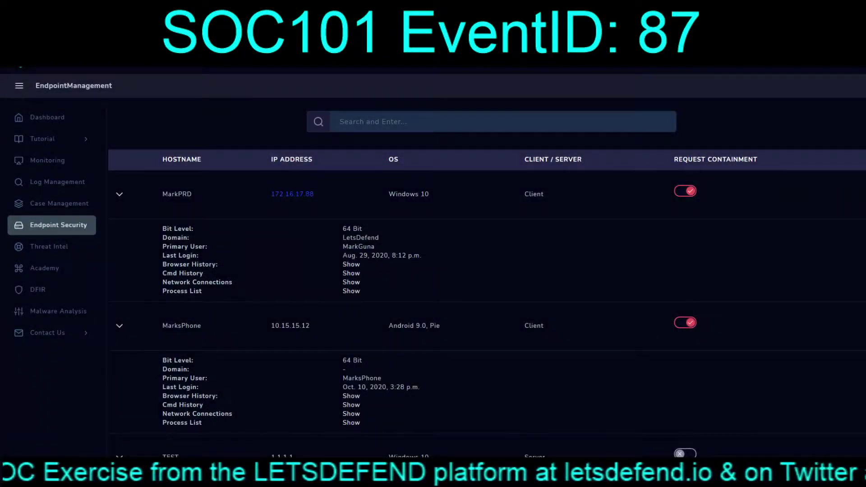
# Filter Log Management by source address 172.16.17.88 and inspect a matching raw log.
pyautogui.click(119, 194)
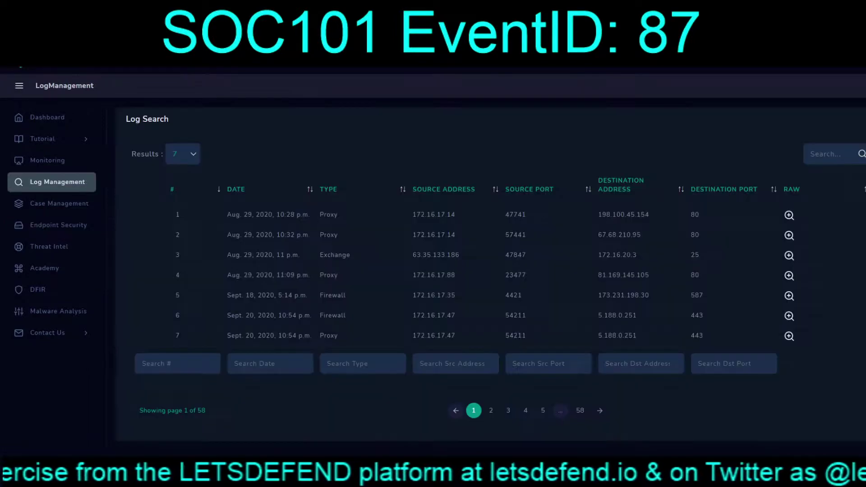
pyautogui.hotkey('ctrl', 'v')
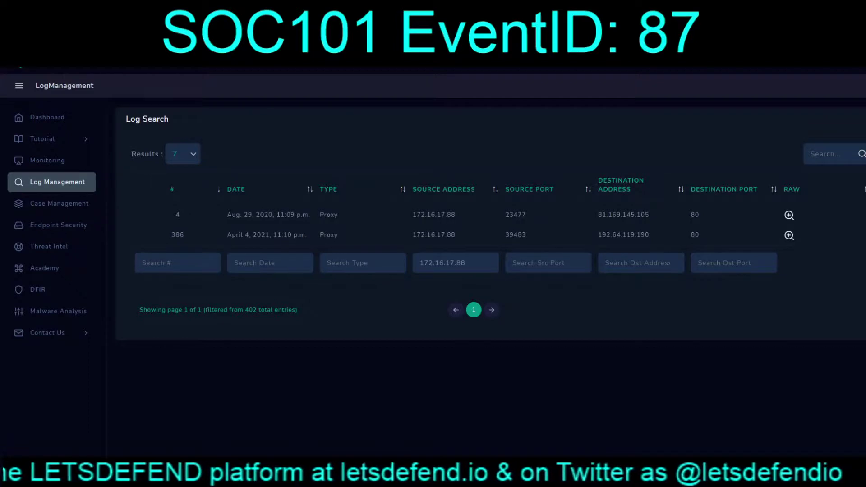
pyautogui.click(789, 214)
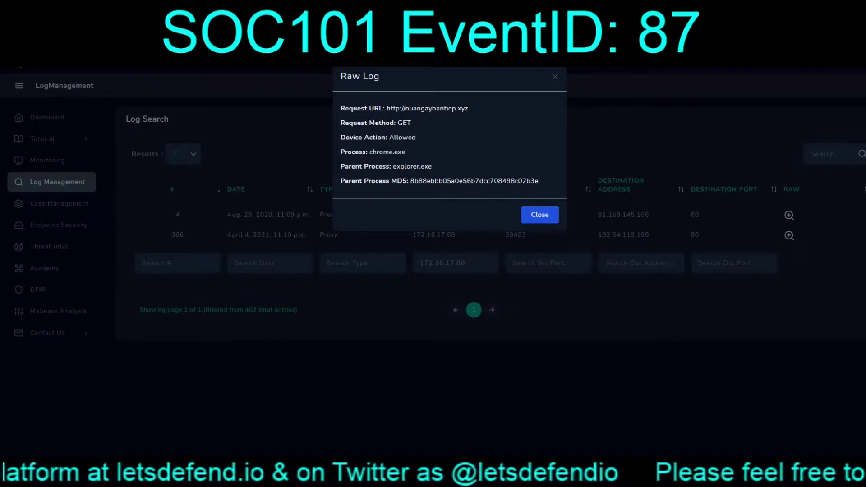
pyautogui.click(541, 214)
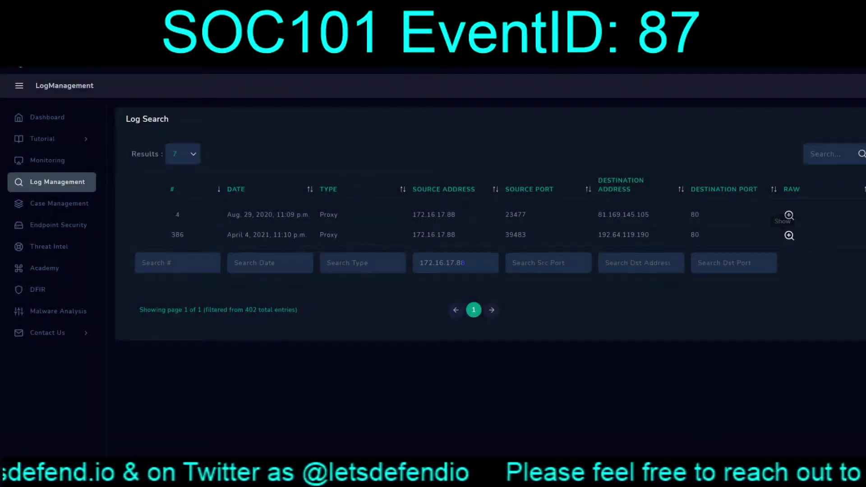
# Reset the address filters to source 172.16.17.88 only and recheck the raw log entry.
pyautogui.tripleClick(458, 264)
pyautogui.press('BackSpace')
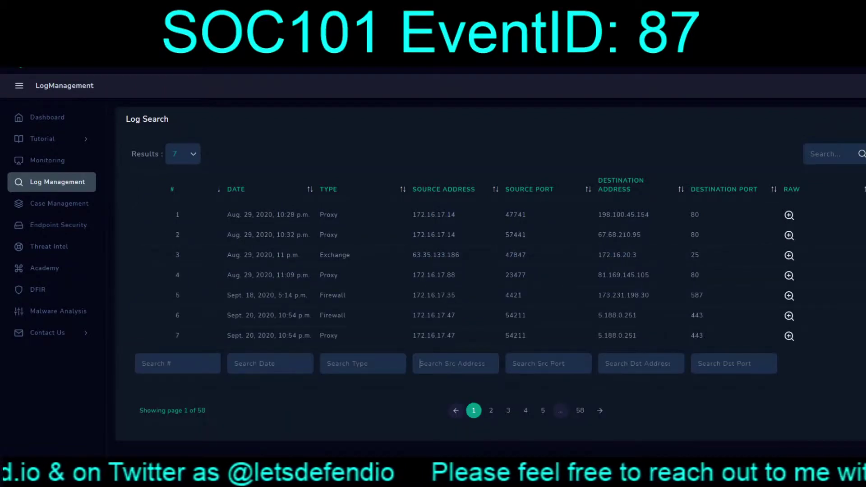
pyautogui.write('172.16.17.88')
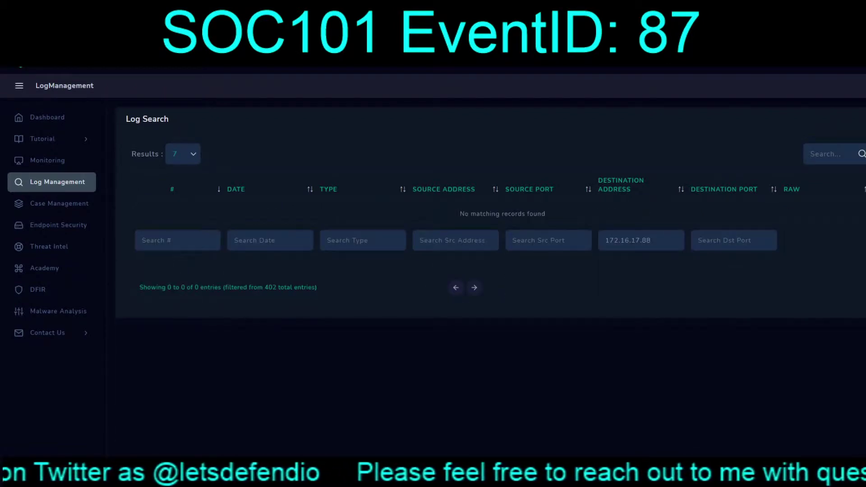
pyautogui.click(456, 241)
pyautogui.write('172.16.17.88')
pyautogui.click(641, 240)
pyautogui.press('BackSpace')
pyautogui.press('BackSpace')
pyautogui.press('BackSpace')
pyautogui.press('BackSpace')
pyautogui.press('BackSpace')
pyautogui.press('BackSpace')
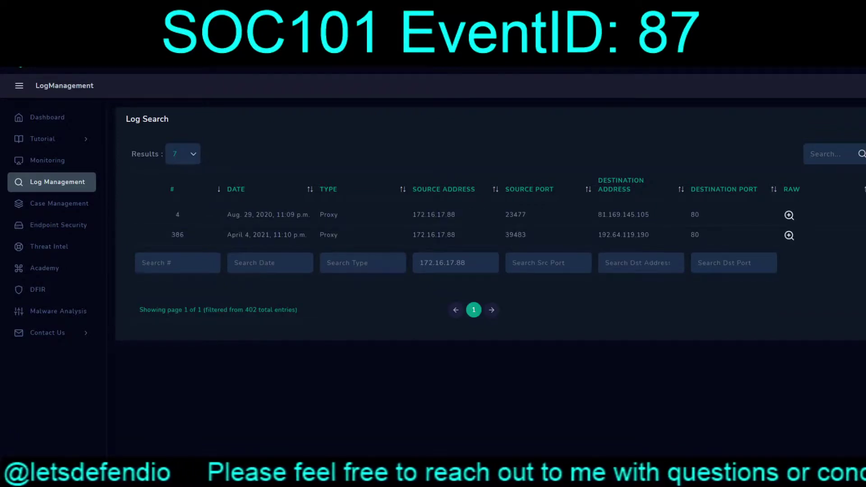
pyautogui.click(789, 235)
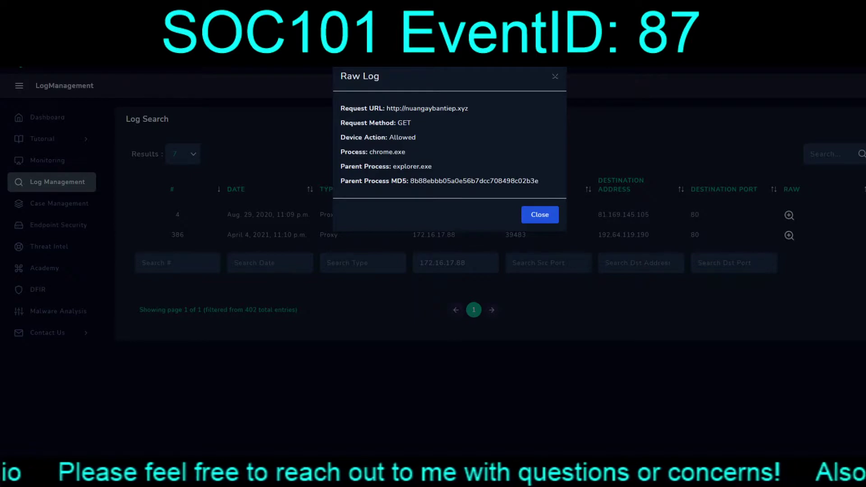
pyautogui.click(540, 214)
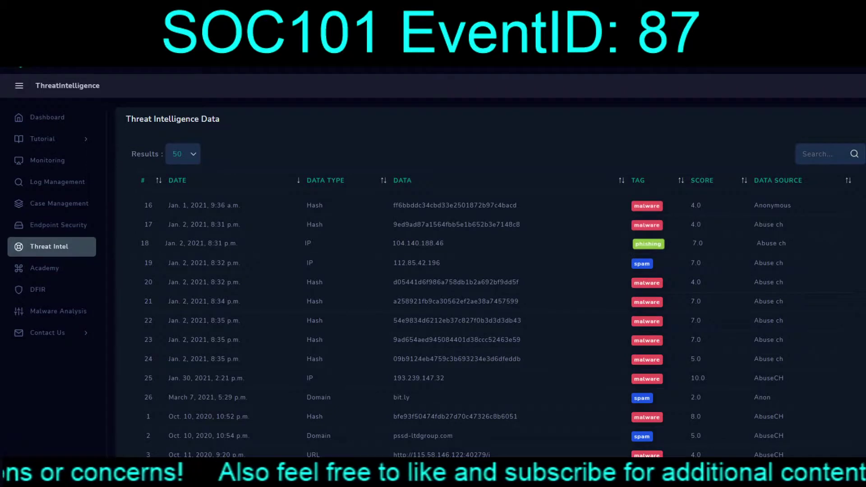
pyautogui.scroll(-1, 491, 278)
pyautogui.scroll(-2, 491, 279)
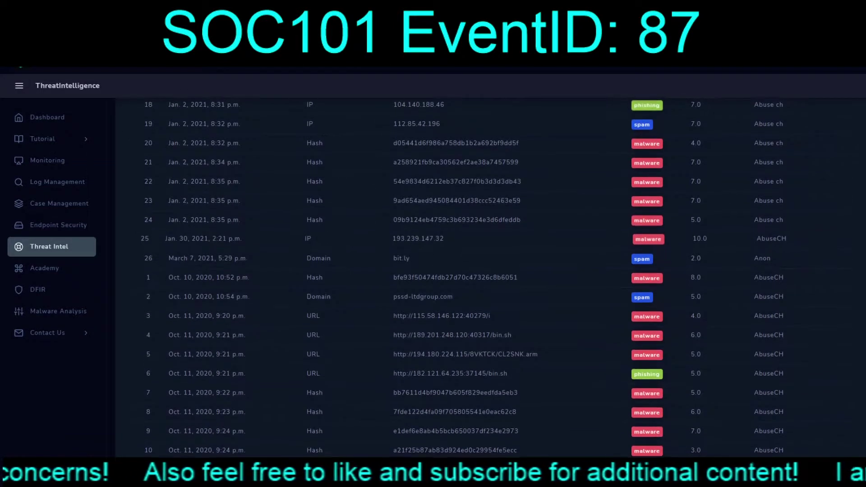
pyautogui.scroll(-2, 492, 278)
pyautogui.scroll(-2, 463, 277)
pyautogui.scroll(-1, 464, 276)
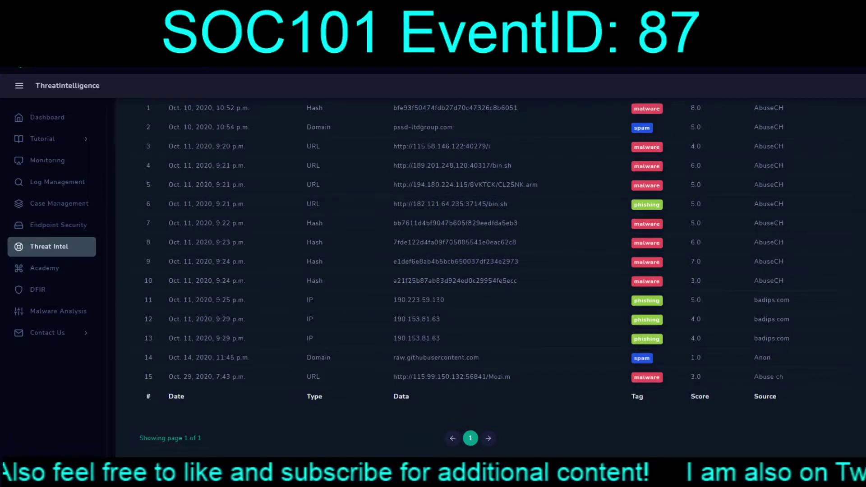
pyautogui.scroll(6, 491, 278)
pyautogui.scroll(2, 491, 278)
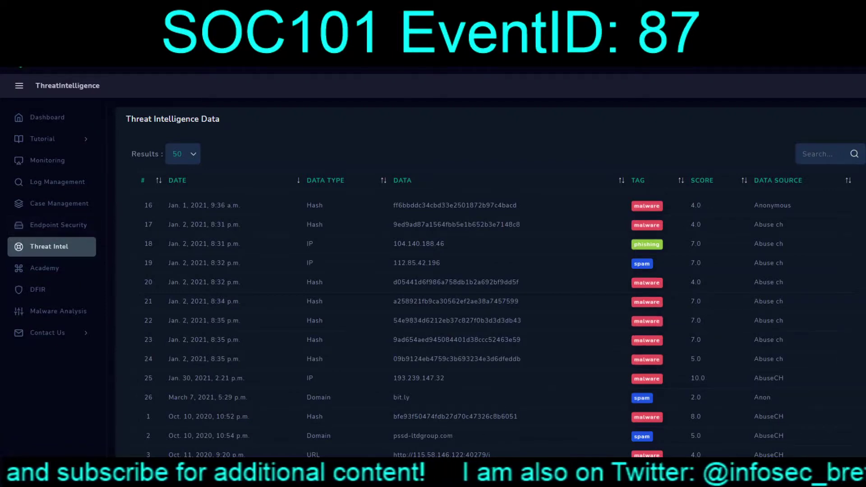
# Go back to Monitoring's Closed Alerts list to recheck alert 87's graded record.
pyautogui.click(48, 160)
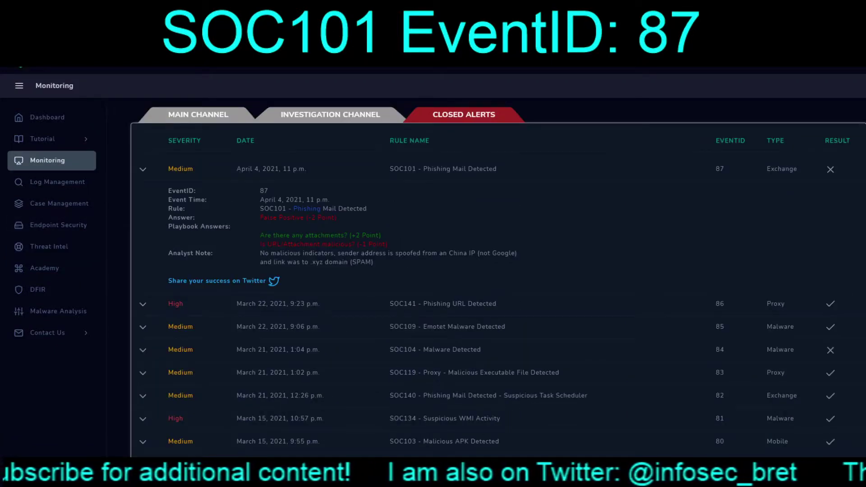